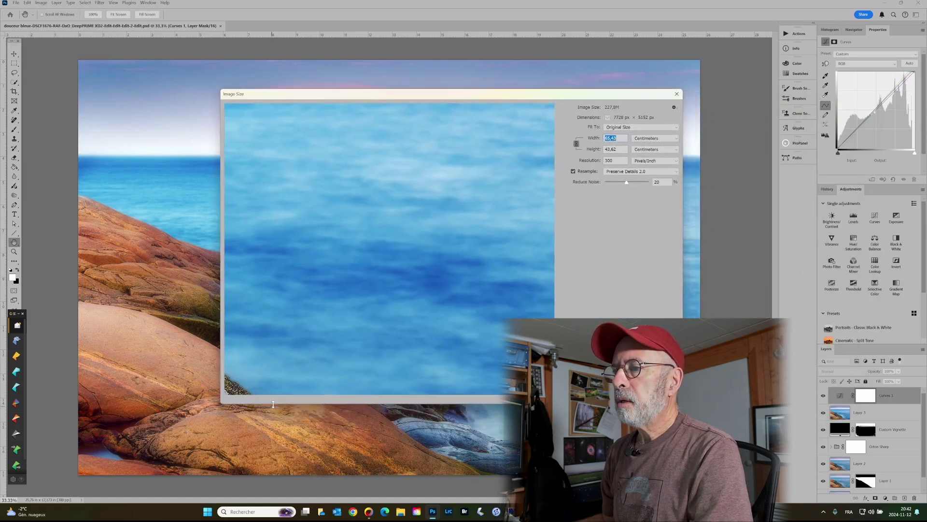
# Resize the Image Size dialog to get a larger preview and show the foreground rocks in it.
pyautogui.moveTo(273, 404); pyautogui.dragTo(314, 219)
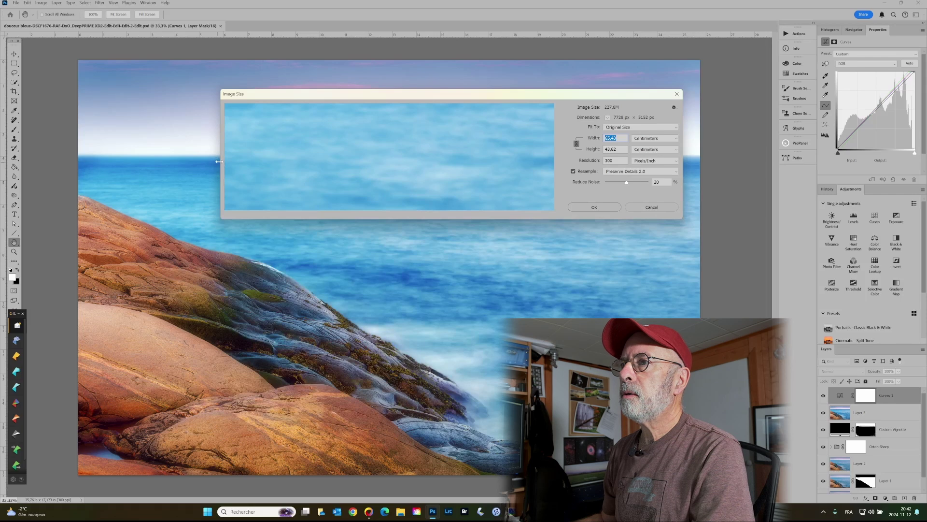
pyautogui.moveTo(220, 162); pyautogui.dragTo(452, 162)
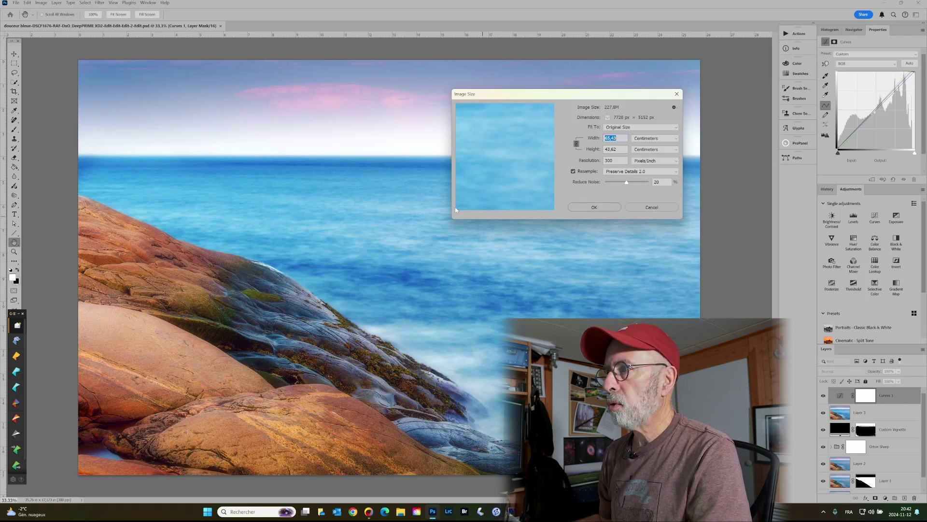
pyautogui.moveTo(451, 209); pyautogui.dragTo(293, 208)
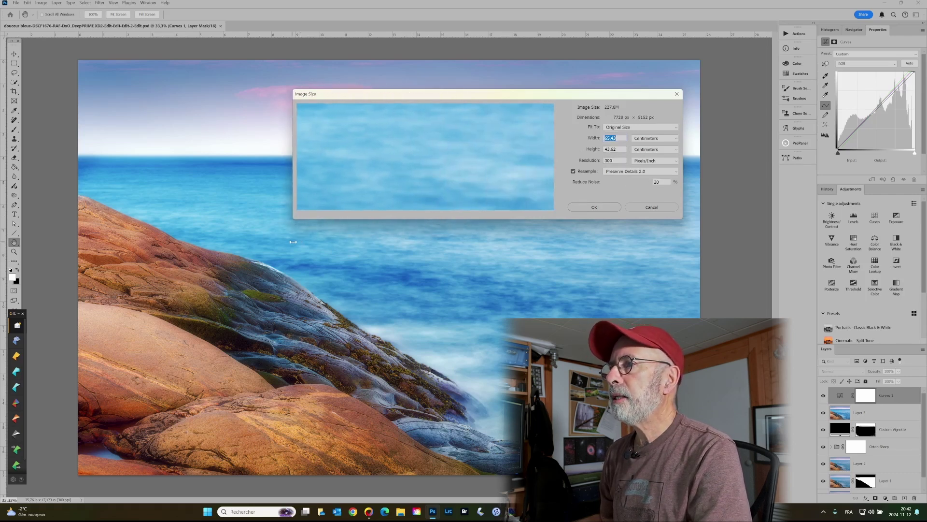
pyautogui.moveTo(433, 220); pyautogui.dragTo(434, 399)
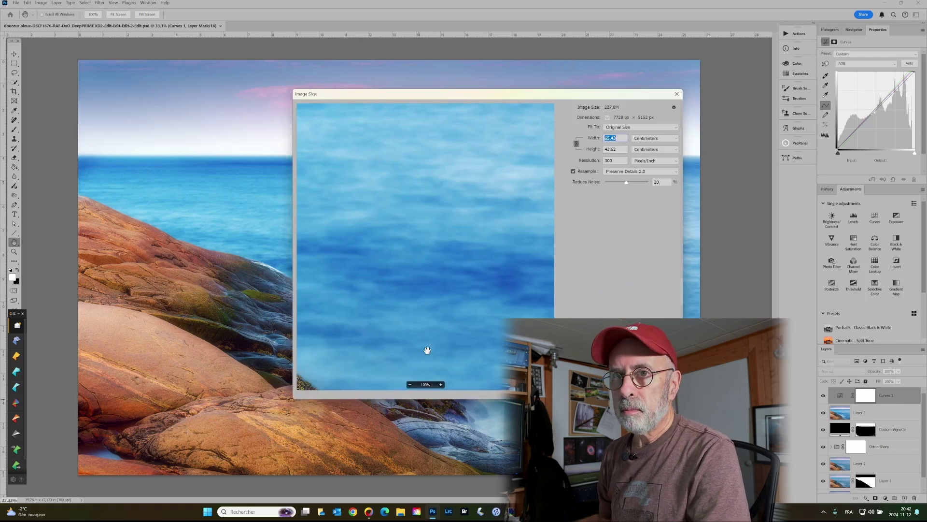
pyautogui.click(260, 359)
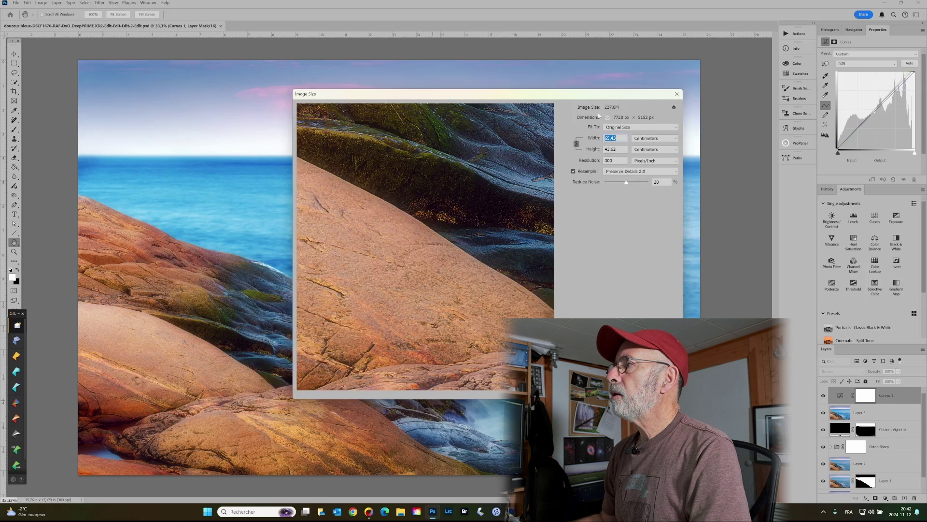
# Try pixel units and a resolution of 72 pixels/inch with resampling turned off, and discard the image size changes.
pyautogui.click(648, 139)
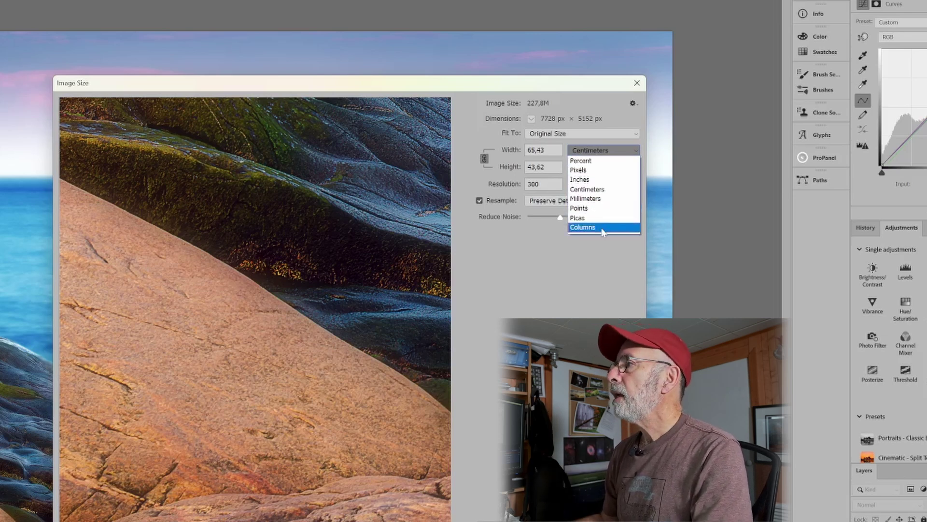
pyautogui.click(599, 169)
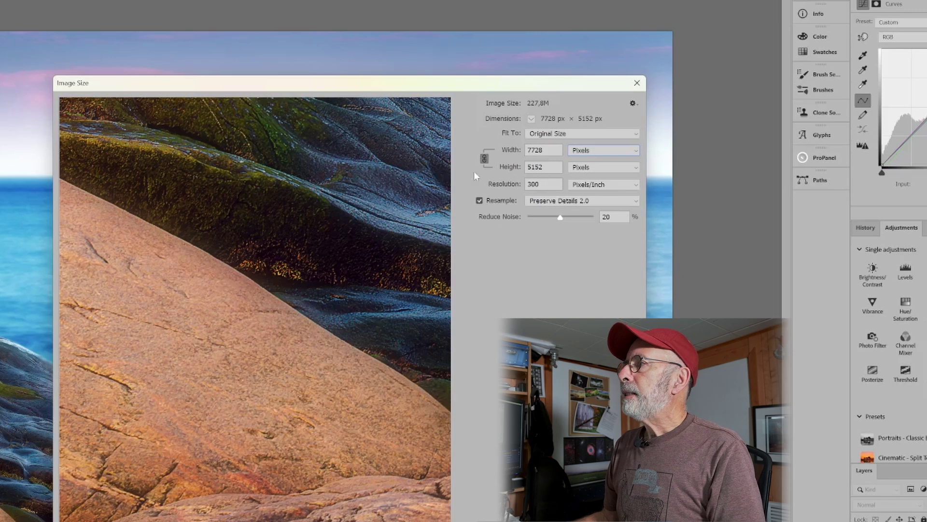
pyautogui.click(479, 200)
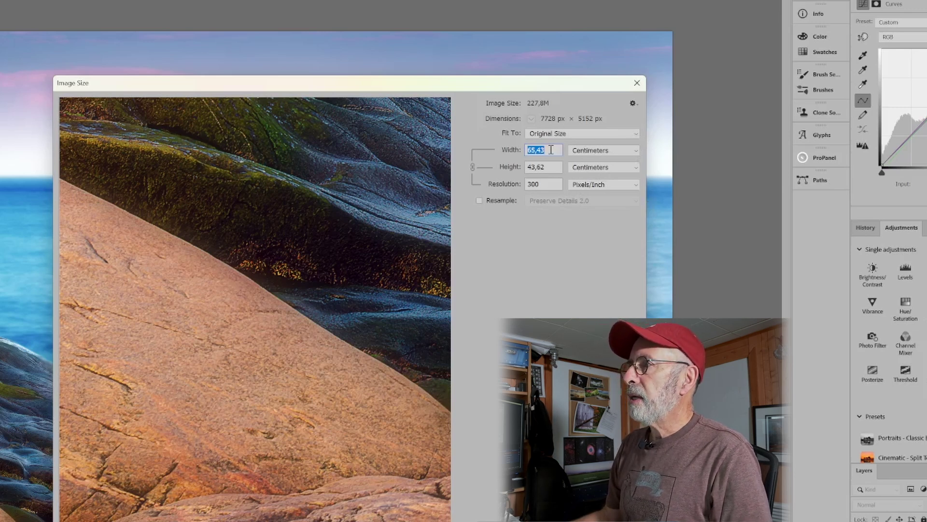
pyautogui.doubleClick(547, 185)
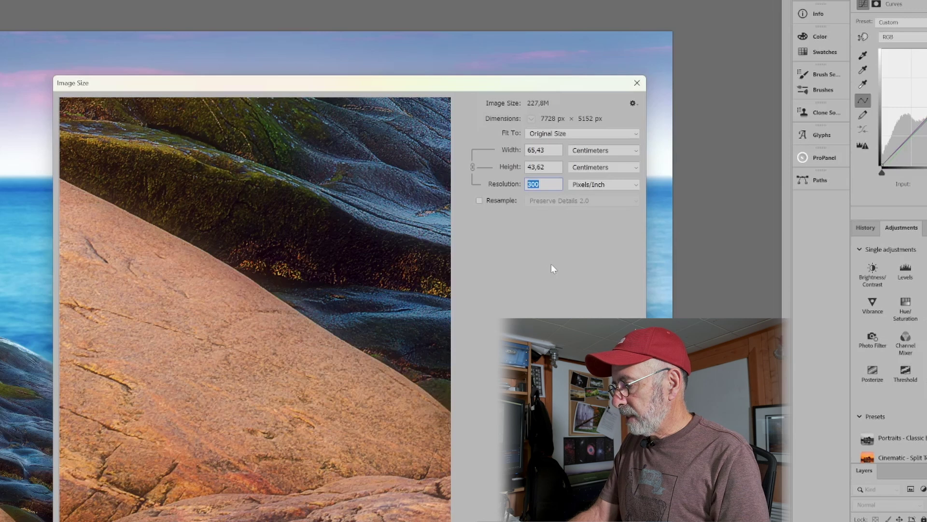
pyautogui.write('72')
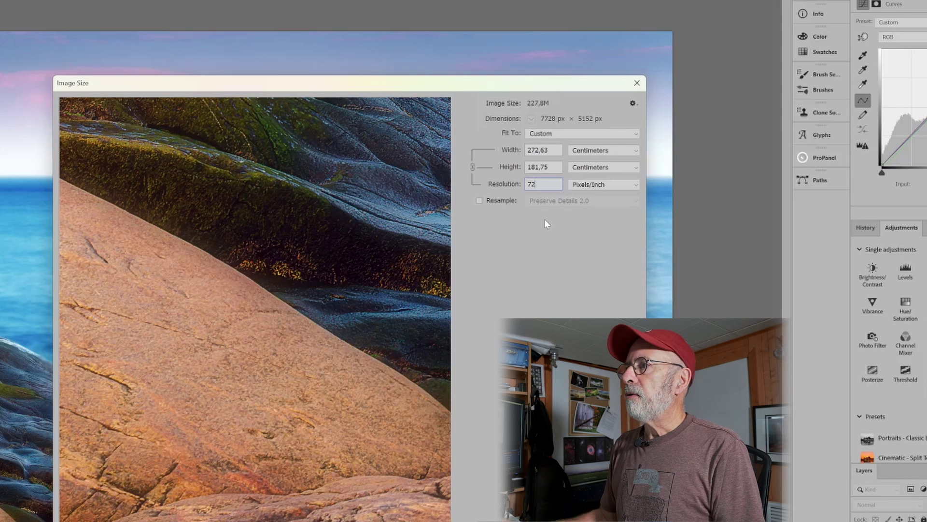
pyautogui.click(481, 200)
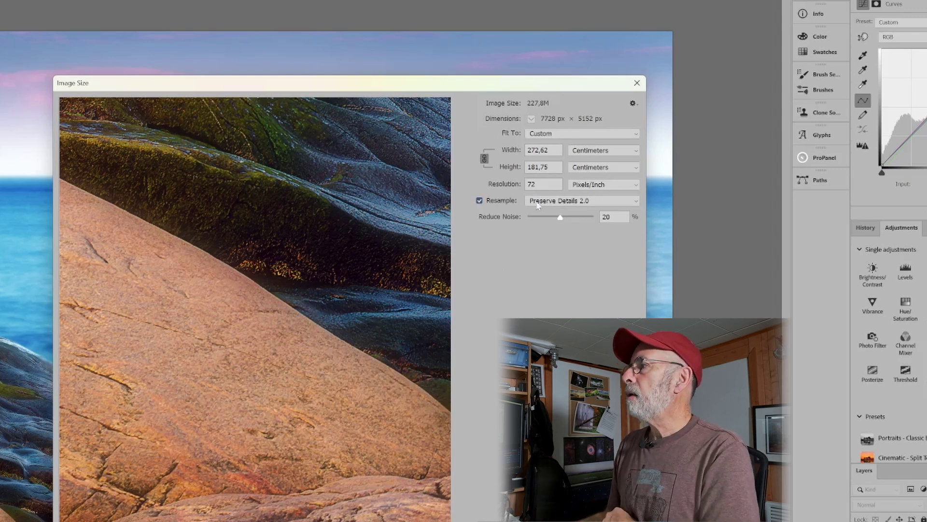
pyautogui.press('Escape')
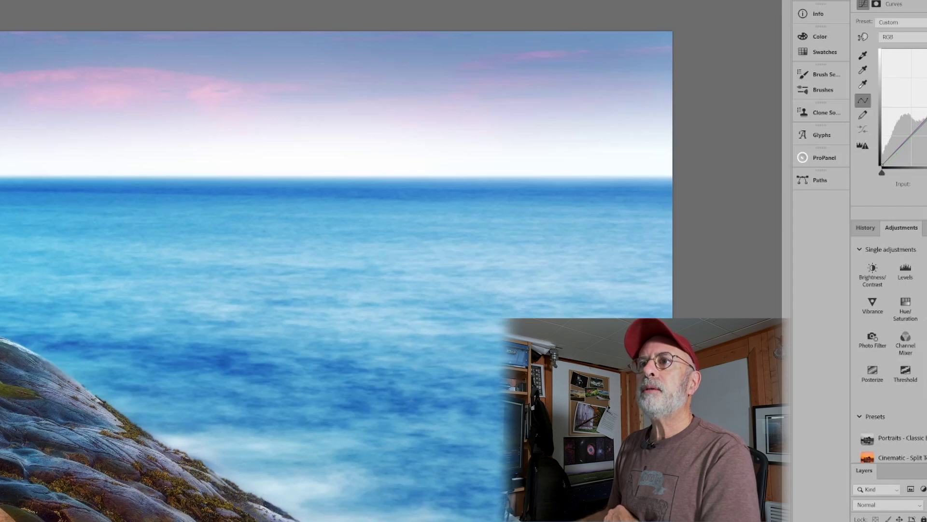
# Reopen the image size settings, use pixels as the units and choose Preserve Details 2.0 as the resampling method.
pyautogui.hotkey('ctrl', 'alt', 'i')
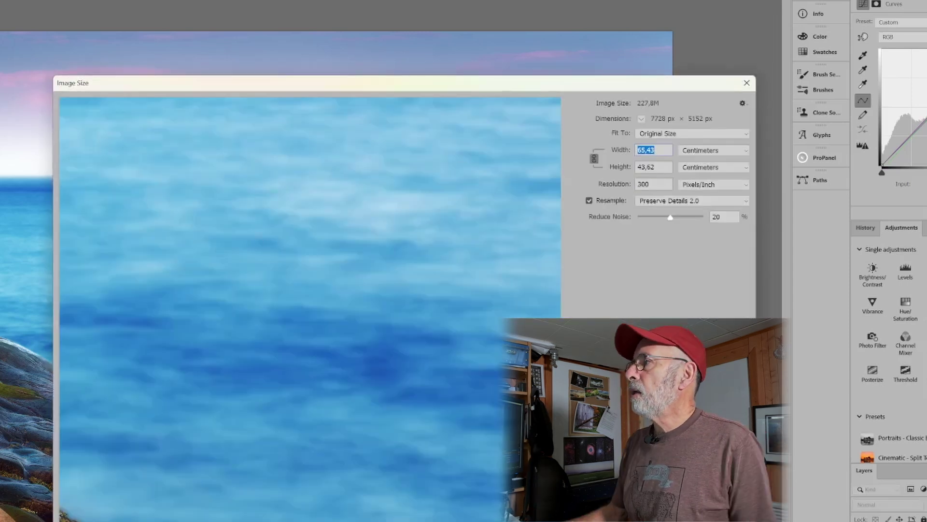
pyautogui.click(718, 151)
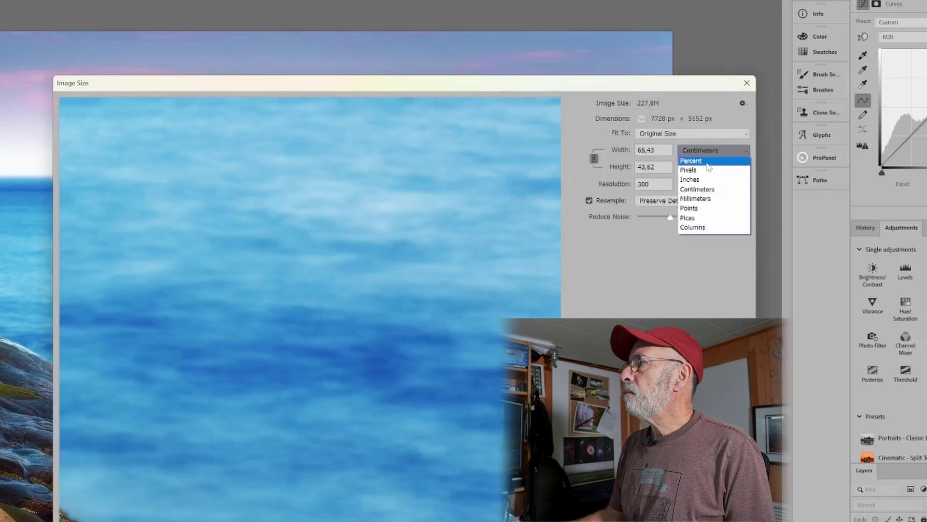
pyautogui.click(705, 169)
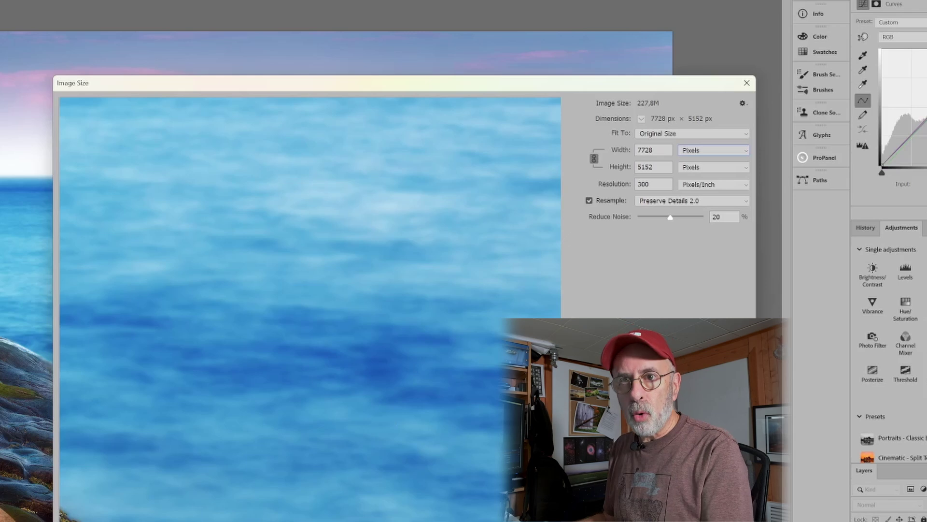
pyautogui.click(696, 199)
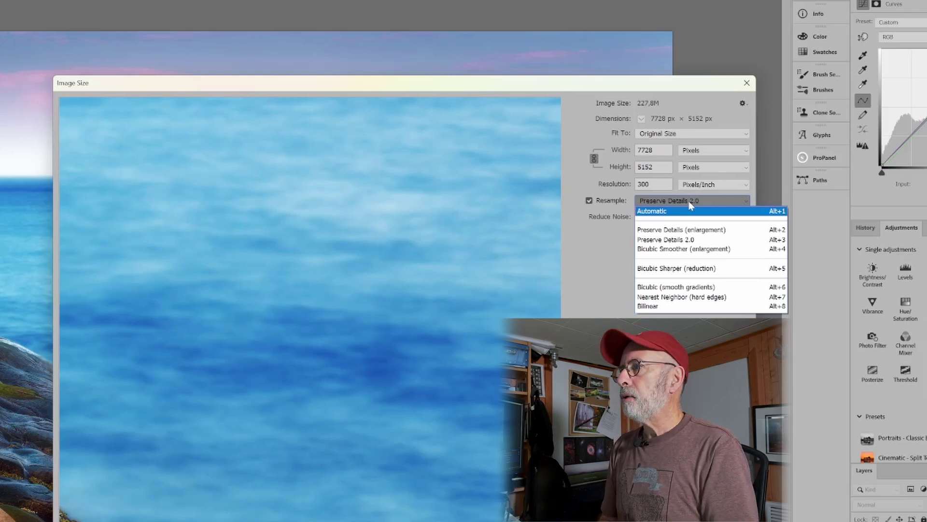
pyautogui.click(688, 201)
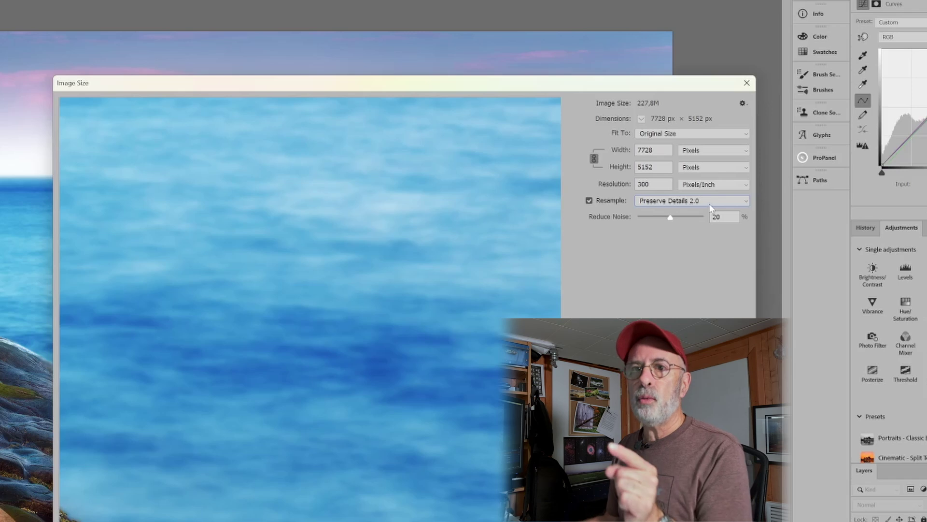
pyautogui.click(710, 204)
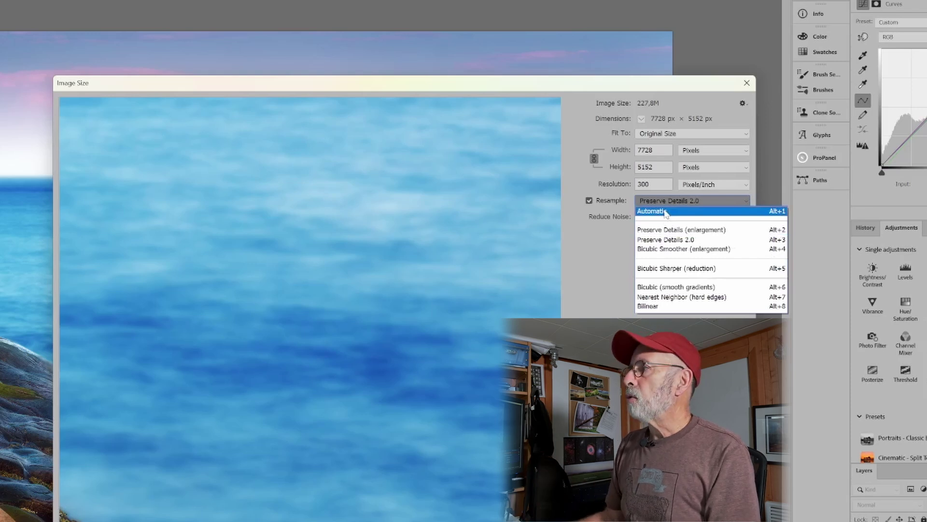
pyautogui.click(682, 240)
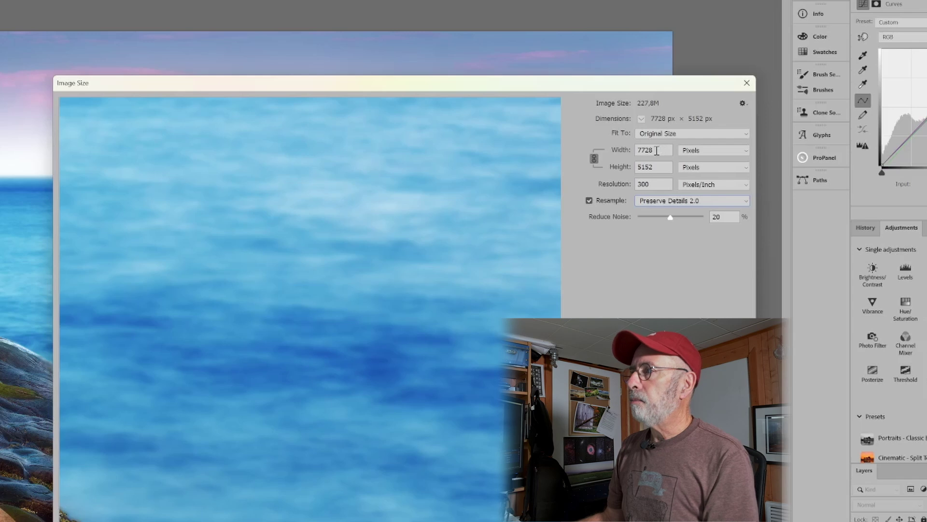
# Switch the image dimensions to inches and set the width to 40 inches.
pyautogui.click(681, 154)
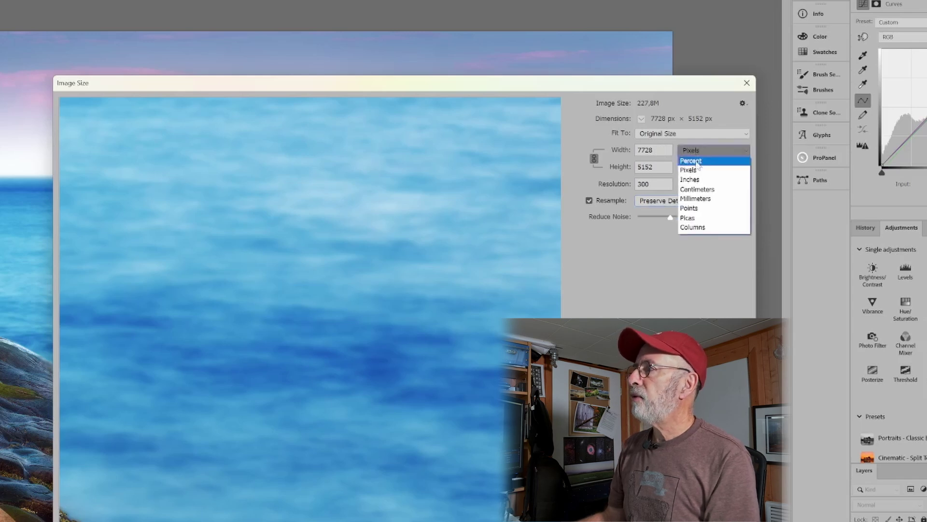
pyautogui.click(694, 180)
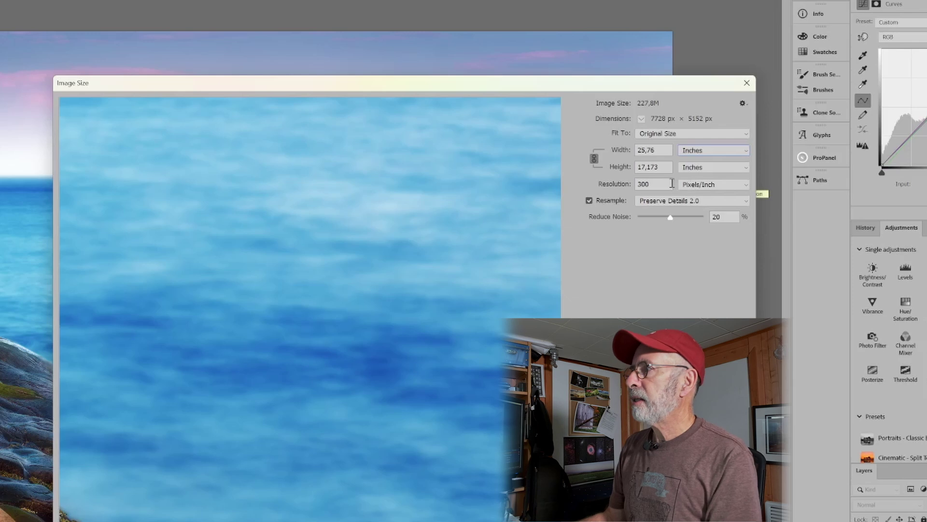
pyautogui.moveTo(658, 149); pyautogui.dragTo(635, 150)
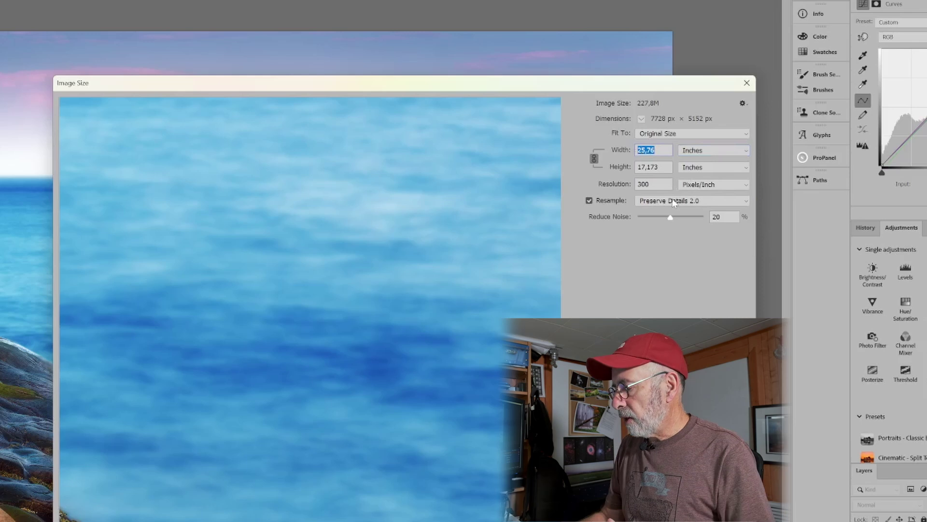
pyautogui.write('40')
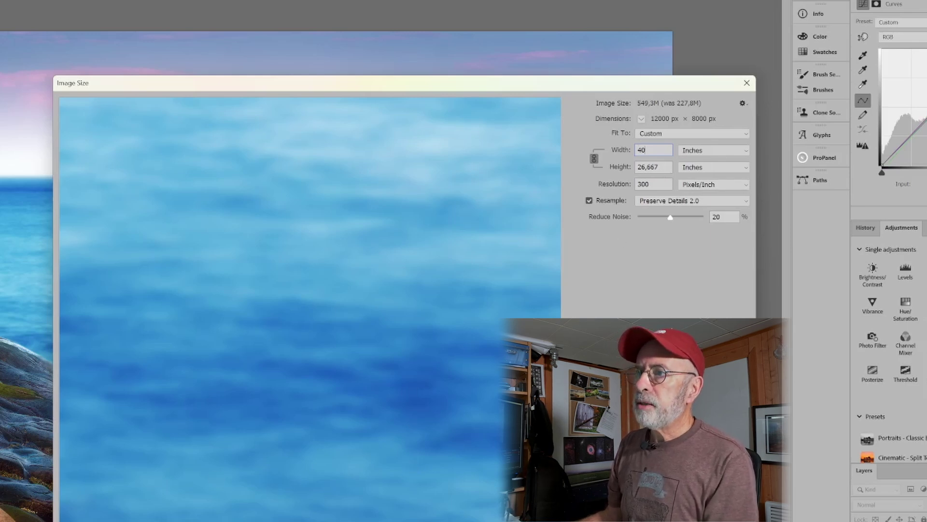
pyautogui.press('Return')
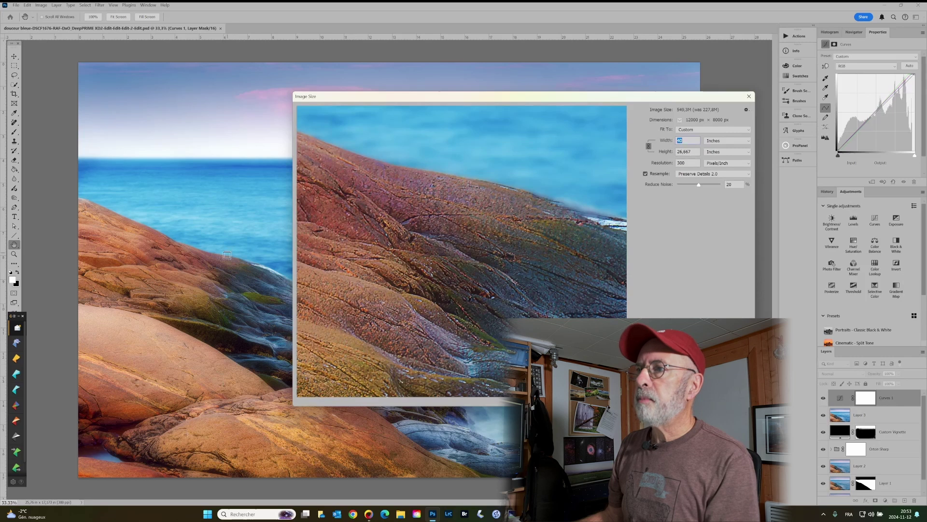
# Preview the enlarged rock areas and apply the new image size.
pyautogui.click(226, 255)
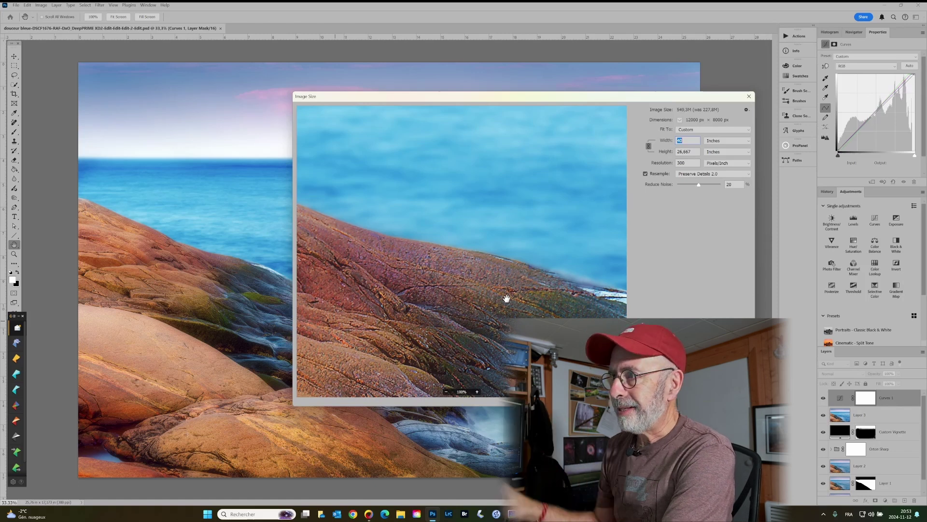
pyautogui.click(238, 358)
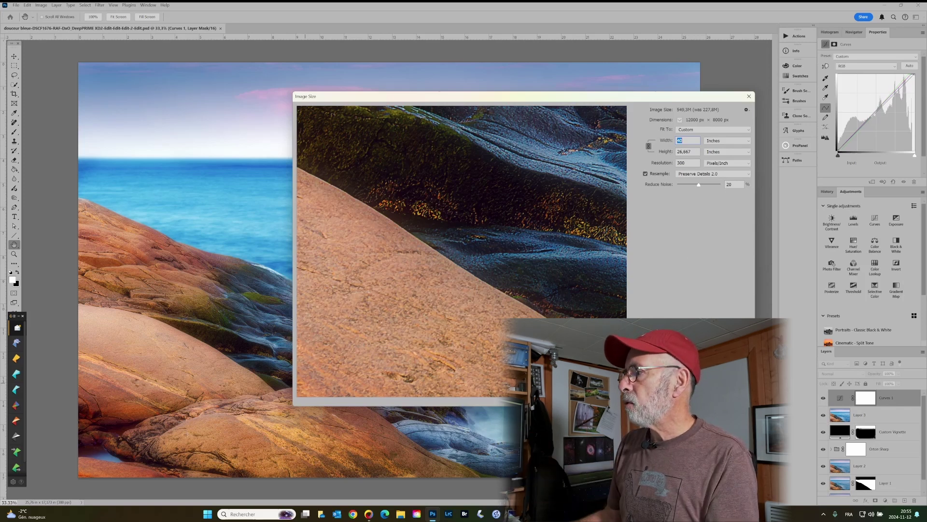
pyautogui.press('Return')
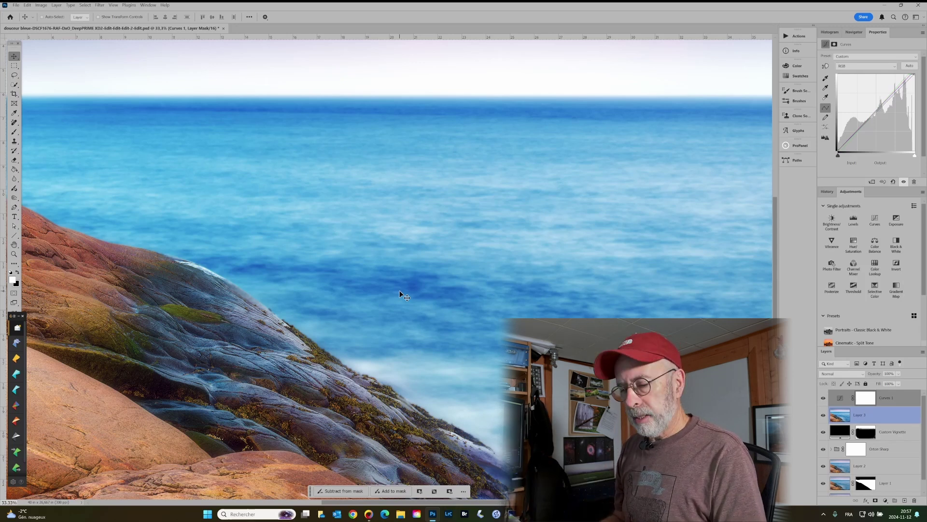
# Examine the rock detail across the enlarged image at 54% zoom.
pyautogui.hotkey('ctrl', '0')
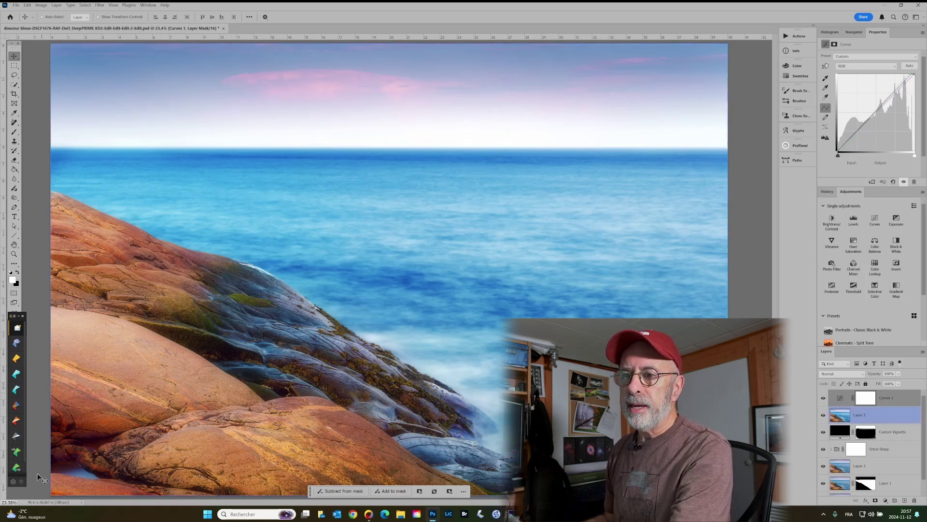
pyautogui.click(11, 503)
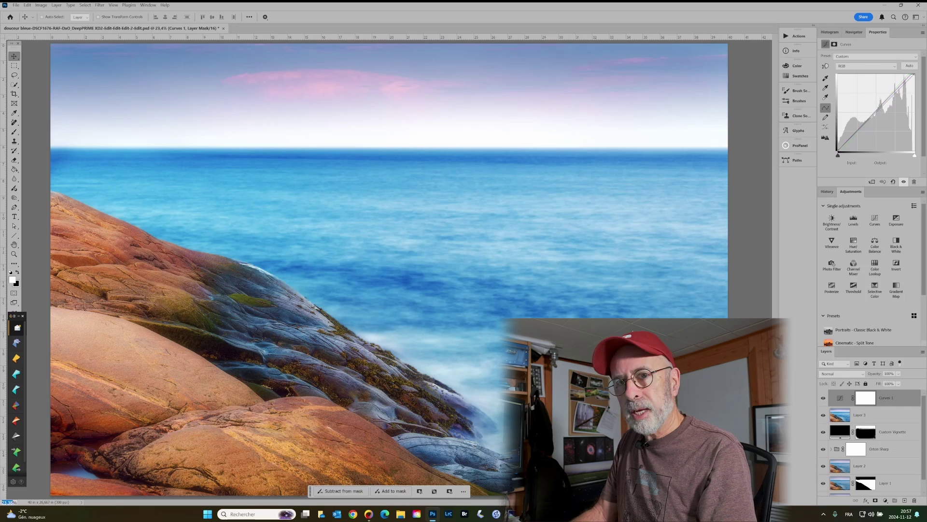
pyautogui.write('54')
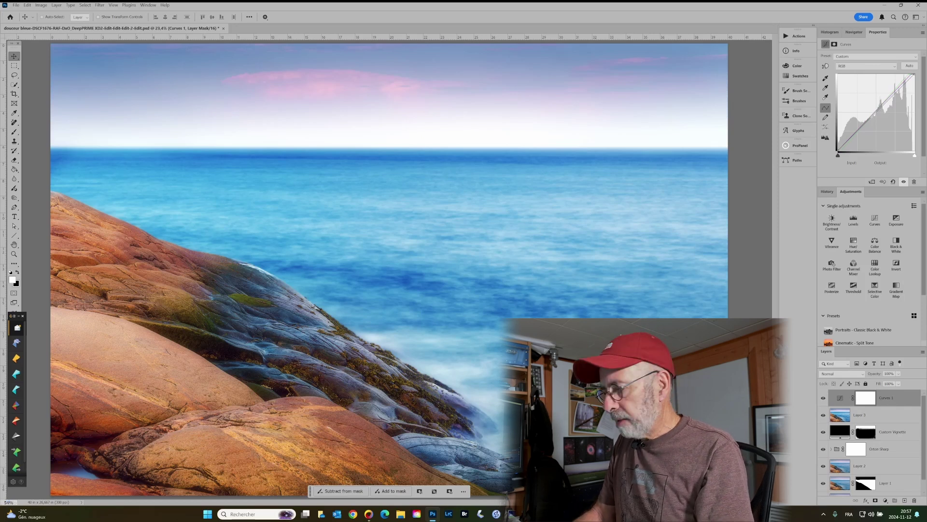
pyautogui.press('Return')
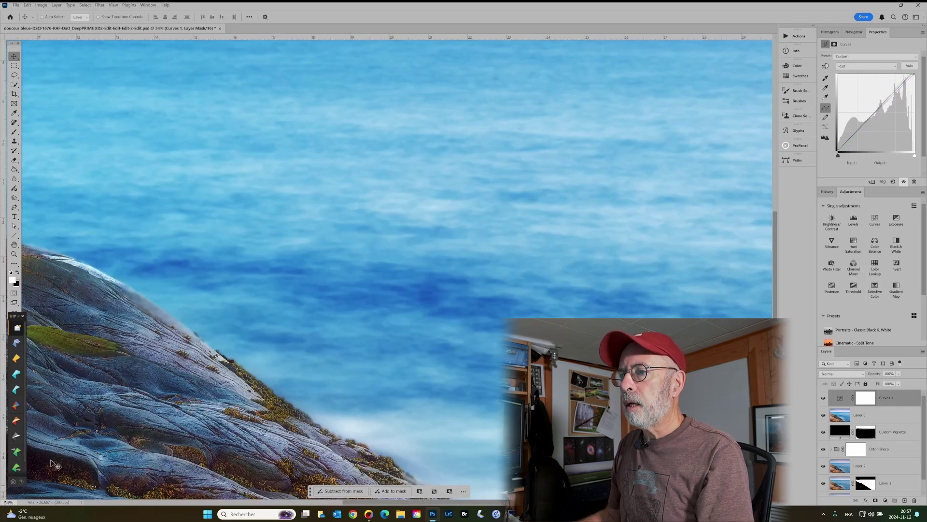
pyautogui.moveTo(139, 375); pyautogui.dragTo(362, 156)
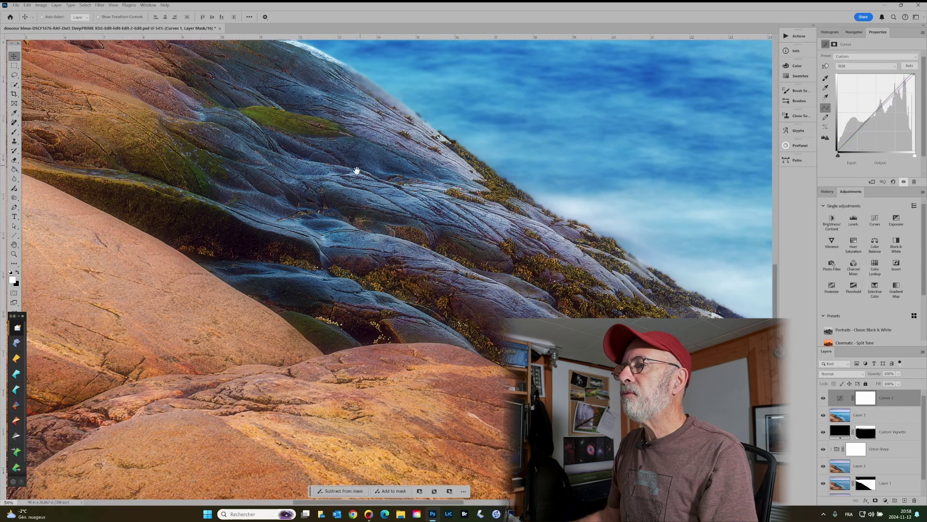
pyautogui.moveTo(332, 288); pyautogui.dragTo(394, 170)
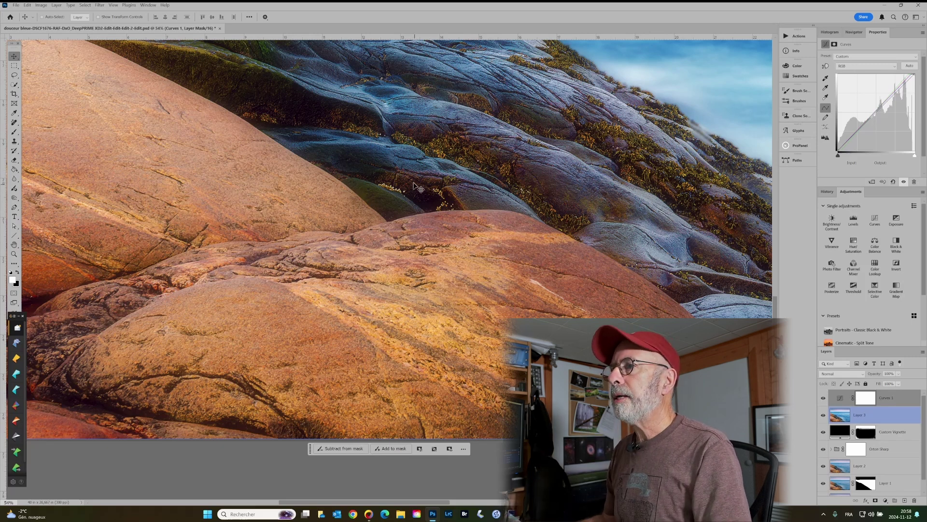
pyautogui.moveTo(356, 182); pyautogui.dragTo(459, 361)
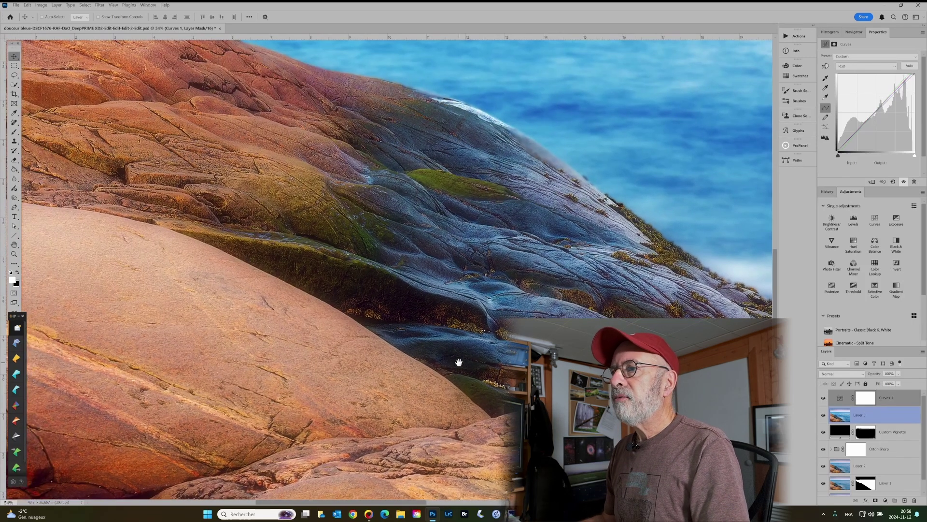